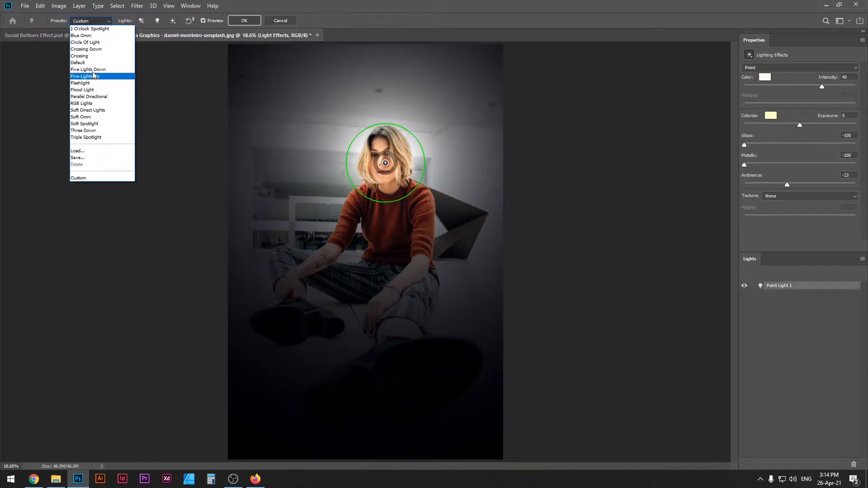
# - Try the Blue Omni and Default presets for the Lighting Effects filter
pyautogui.click(93, 36)
pyautogui.click(89, 22)
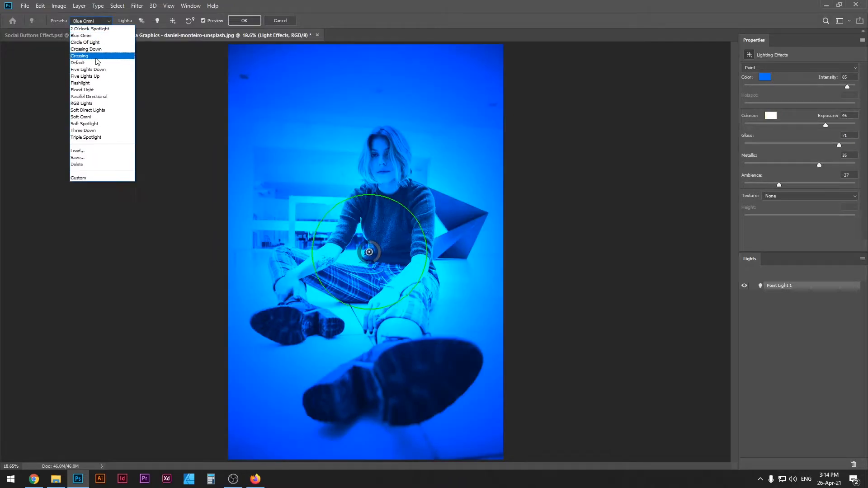
pyautogui.click(83, 63)
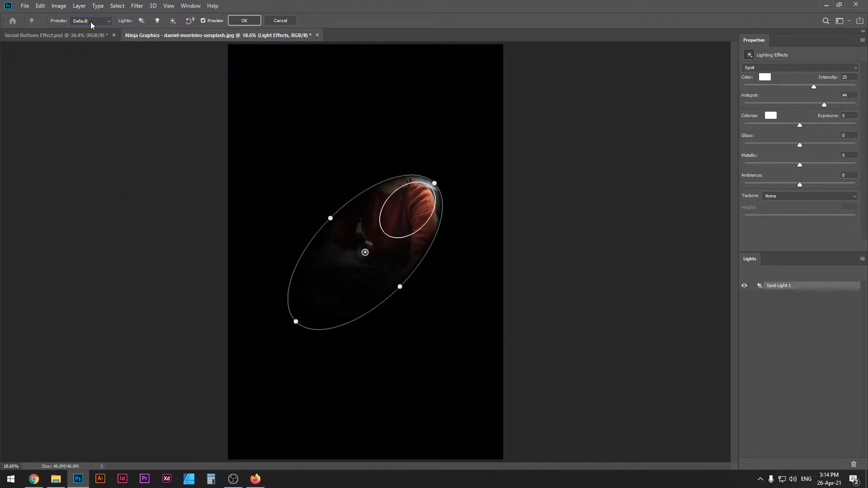
# - Light the woman's face with the Flashlight preset, centring and resizing the point light around her head, and apply the effect
pyautogui.click(90, 21)
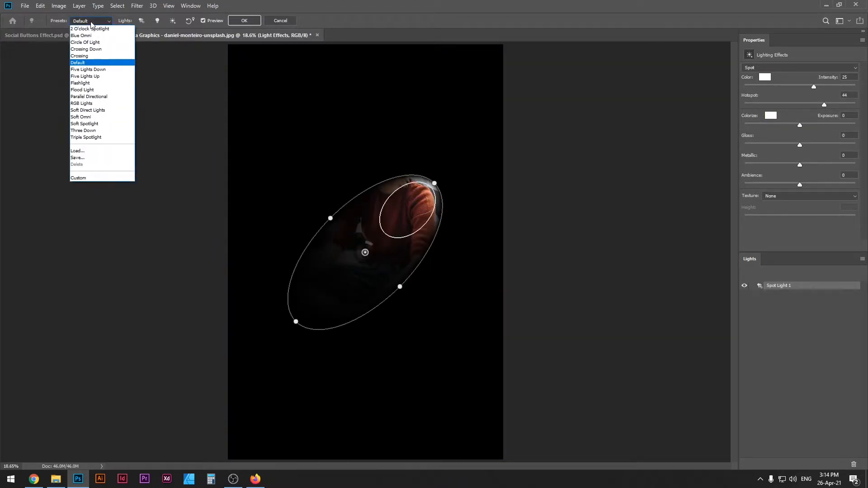
pyautogui.click(84, 85)
pyautogui.moveTo(375, 264); pyautogui.dragTo(384, 161)
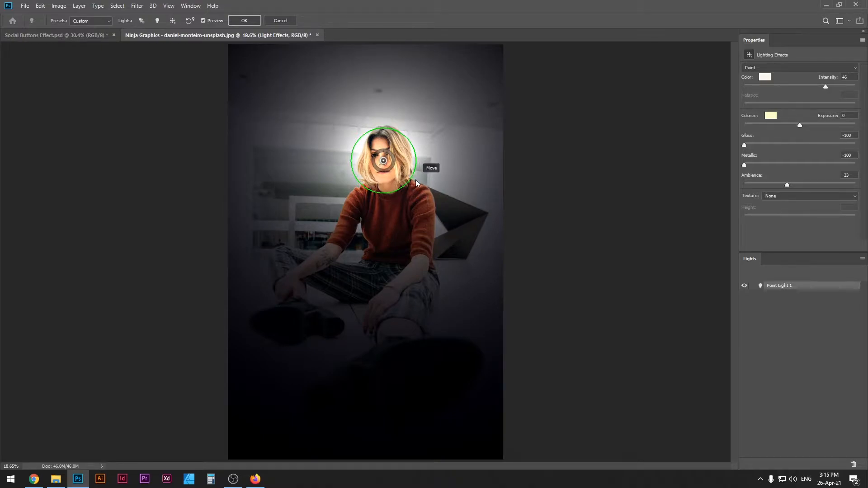
pyautogui.moveTo(412, 177)
pyautogui.mouseDown()
pyautogui.moveTo(426, 188)
pyautogui.moveTo(416, 187)
pyautogui.mouseUp()
pyautogui.moveTo(392, 154); pyautogui.dragTo(394, 160)
pyautogui.click(242, 21)
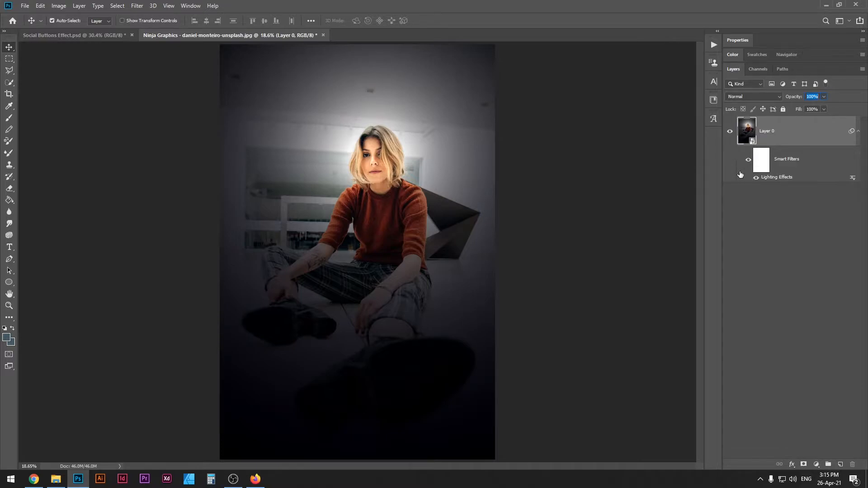
pyautogui.doubleClick(775, 177)
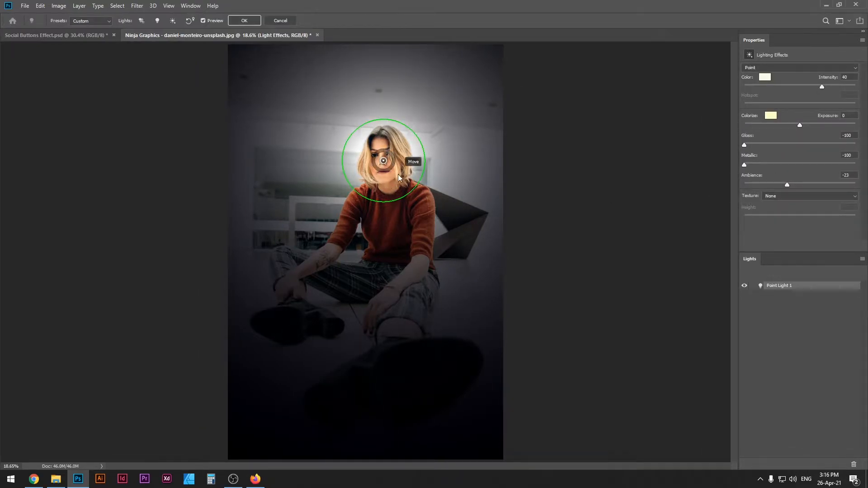
pyautogui.click(244, 20)
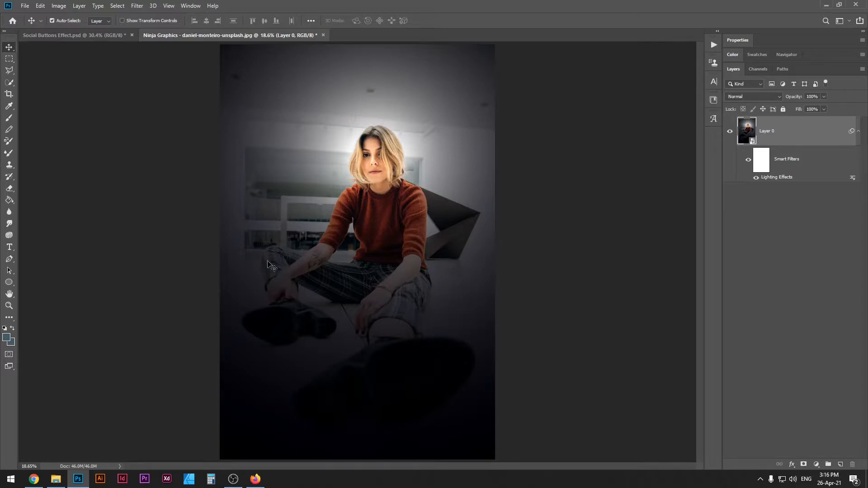
# - Place the Ninja Graphics - Social Buttons image from the file browser into the portrait document
pyautogui.click(56, 479)
pyautogui.moveTo(113, 69); pyautogui.dragTo(425, 256)
pyautogui.hotkey('alt', 'Tab')
# - Scale the placed social buttons to about 142% and position them around the woman's head, committing the transform
pyautogui.moveTo(366, 259); pyautogui.dragTo(373, 131)
pyautogui.moveTo(428, 186); pyautogui.dragTo(477, 235)
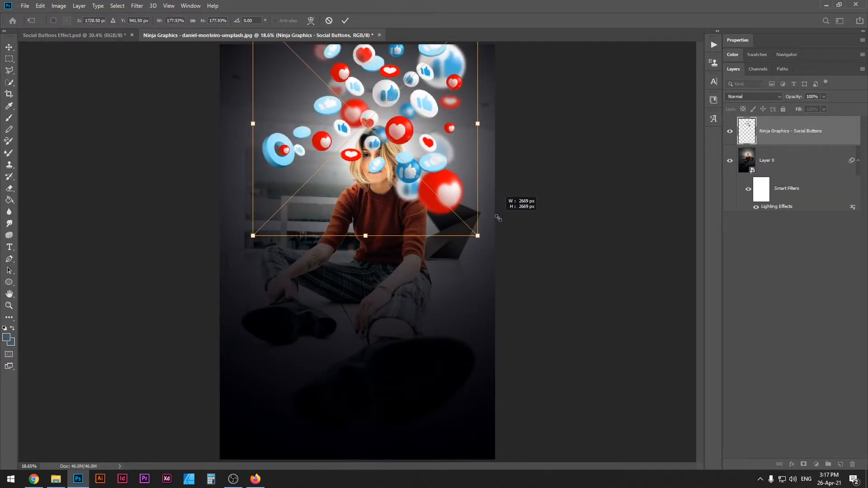
pyautogui.scroll(2, 379, 159)
pyautogui.moveTo(383, 158); pyautogui.dragTo(380, 250)
pyautogui.moveTo(497, 370); pyautogui.dragTo(468, 341)
pyautogui.moveTo(373, 267); pyautogui.dragTo(380, 271)
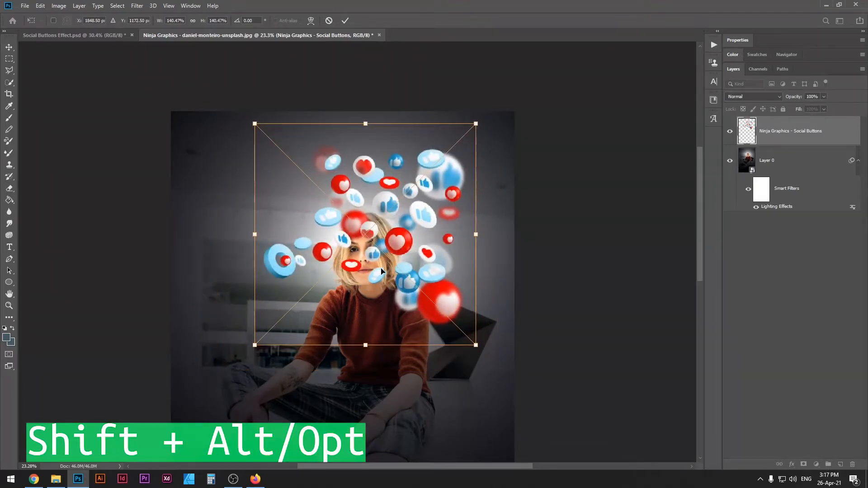
pyautogui.moveTo(477, 122)
pyautogui.mouseDown()
pyautogui.moveTo(461, 145)
pyautogui.moveTo(459, 132)
pyautogui.moveTo(477, 126)
pyautogui.mouseUp()
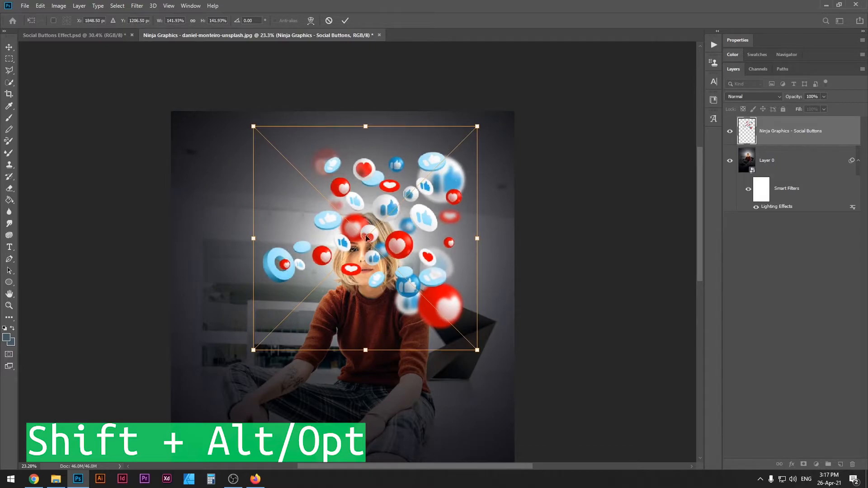
pyautogui.scroll(-3, 371, 235)
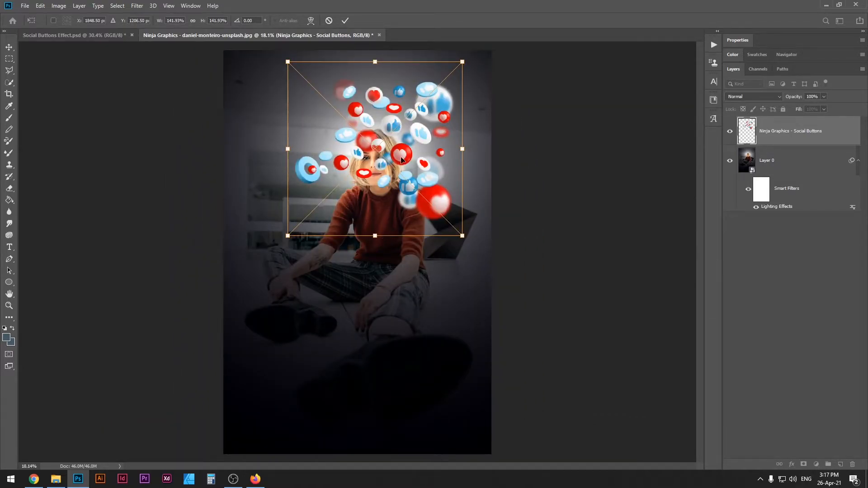
pyautogui.press('Return')
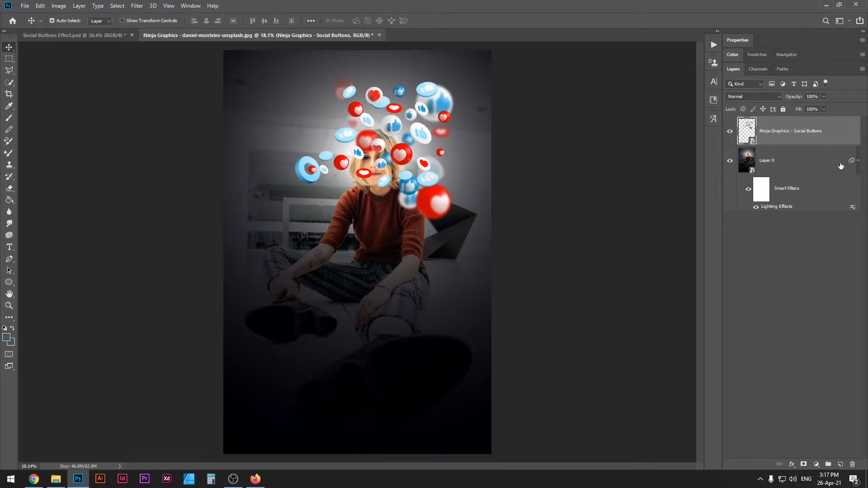
# - Add a layer mask to the Social Buttons layer and prepare the Brush with foreground color #020202
pyautogui.click(804, 466)
pyautogui.click(6, 337)
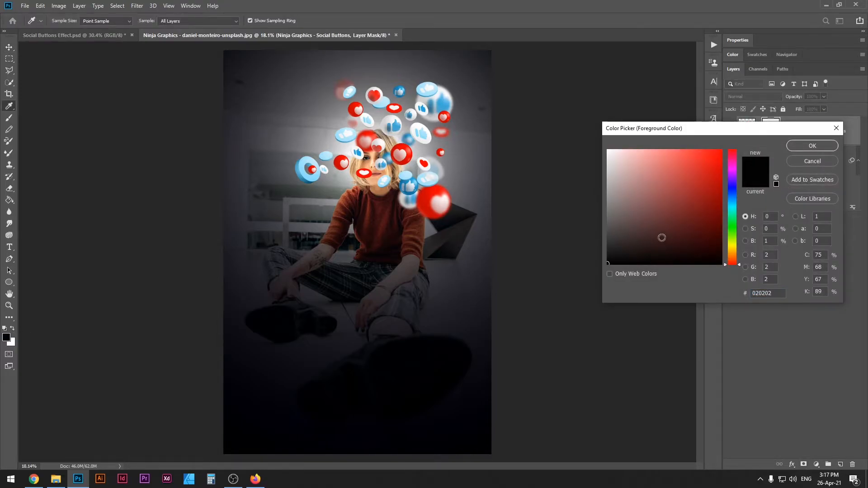
pyautogui.click(812, 145)
pyautogui.press('b')
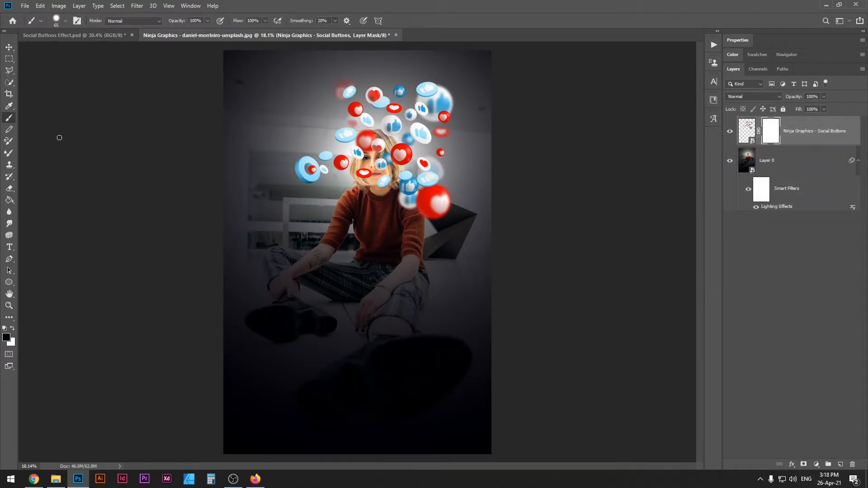
# - Paint on the mask with a soft brush to hide the buttons covering the woman's face and front hair
pyautogui.moveTo(370, 140)
pyautogui.mouseDown()
pyautogui.moveTo(432, 243)
pyautogui.moveTo(365, 214)
pyautogui.moveTo(377, 215)
pyautogui.mouseUp()
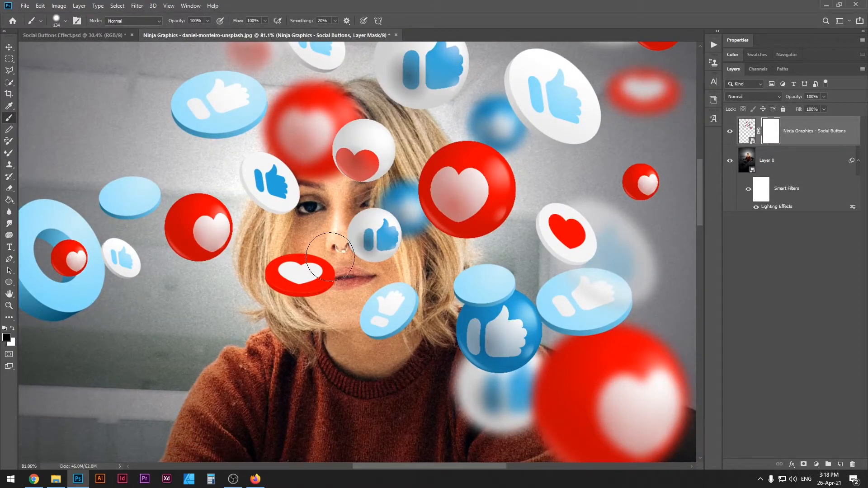
pyautogui.moveTo(291, 271)
pyautogui.mouseDown()
pyautogui.moveTo(310, 282)
pyautogui.moveTo(396, 212)
pyautogui.moveTo(388, 300)
pyautogui.moveTo(372, 336)
pyautogui.moveTo(391, 231)
pyautogui.moveTo(377, 154)
pyautogui.moveTo(323, 135)
pyautogui.moveTo(298, 195)
pyautogui.moveTo(350, 129)
pyautogui.moveTo(345, 118)
pyautogui.moveTo(301, 178)
pyautogui.moveTo(307, 242)
pyautogui.mouseUp()
pyautogui.keyDown('alt'); pyautogui.rightClick(303, 245); pyautogui.keyUp('alt')
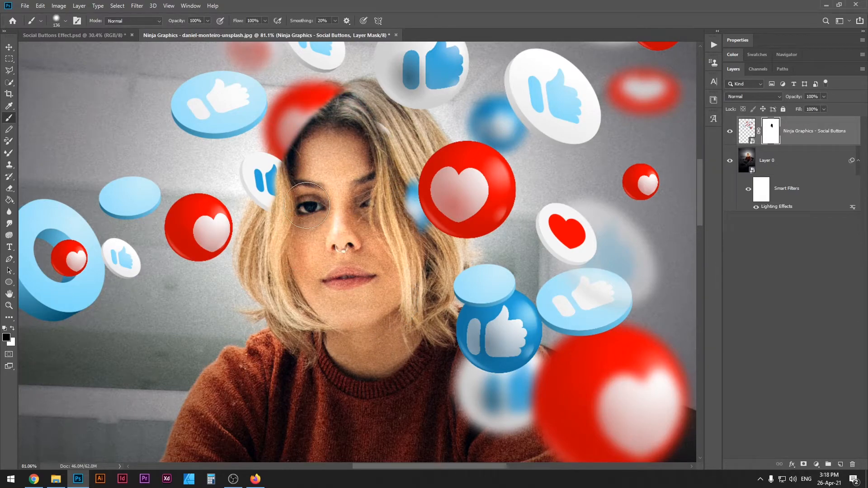
pyautogui.moveTo(293, 174)
pyautogui.mouseDown()
pyautogui.moveTo(283, 223)
pyautogui.moveTo(305, 168)
pyautogui.moveTo(273, 238)
pyautogui.moveTo(298, 176)
pyautogui.moveTo(275, 225)
pyautogui.moveTo(308, 114)
pyautogui.moveTo(294, 158)
pyautogui.moveTo(328, 117)
pyautogui.moveTo(314, 157)
pyautogui.moveTo(337, 94)
pyautogui.moveTo(316, 139)
pyautogui.moveTo(300, 216)
pyautogui.mouseUp()
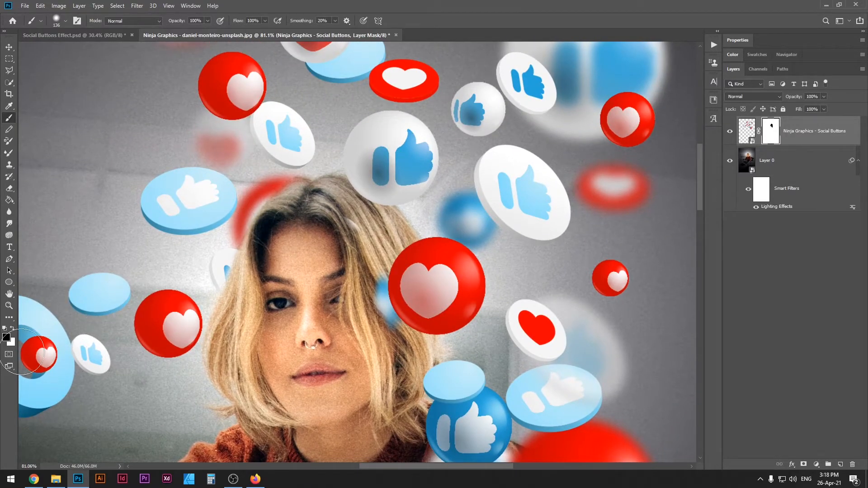
# - Refine the mask along the hair edges so the blurred blue ball and the large red heart ball sit behind her head
pyautogui.press('x')
pyautogui.moveTo(221, 210)
pyautogui.mouseDown()
pyautogui.moveTo(221, 228)
pyautogui.moveTo(272, 164)
pyautogui.moveTo(218, 230)
pyautogui.mouseUp()
pyautogui.press('x')
pyautogui.moveTo(288, 210); pyautogui.dragTo(345, 212)
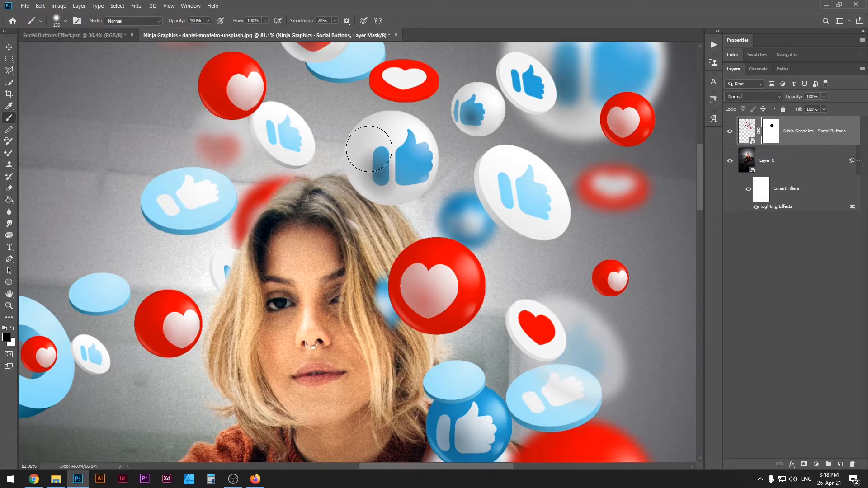
pyautogui.moveTo(394, 307); pyautogui.dragTo(368, 292)
pyautogui.moveTo(342, 253)
pyautogui.mouseDown()
pyautogui.moveTo(345, 284)
pyautogui.moveTo(373, 263)
pyautogui.moveTo(367, 239)
pyautogui.moveTo(369, 331)
pyautogui.moveTo(384, 246)
pyautogui.moveTo(387, 293)
pyautogui.moveTo(387, 242)
pyautogui.mouseUp()
pyautogui.press('x')
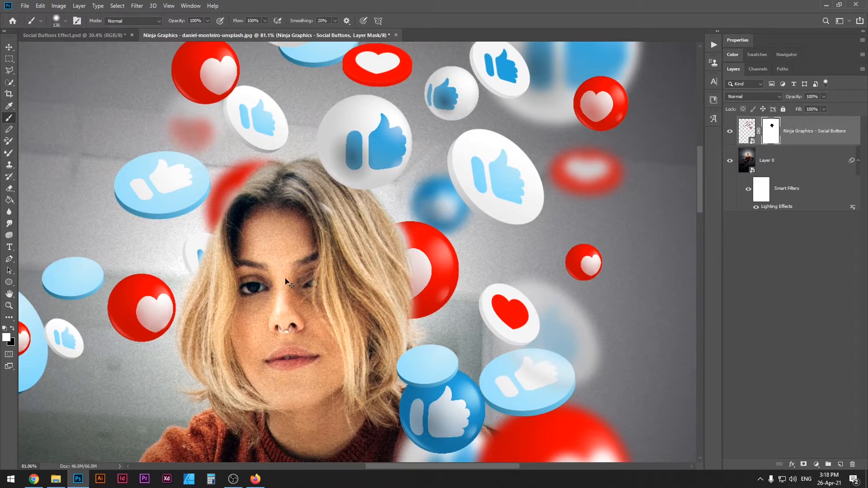
pyautogui.press('v')
pyautogui.scroll(-5, 368, 321)
pyautogui.scroll(-2, 368, 320)
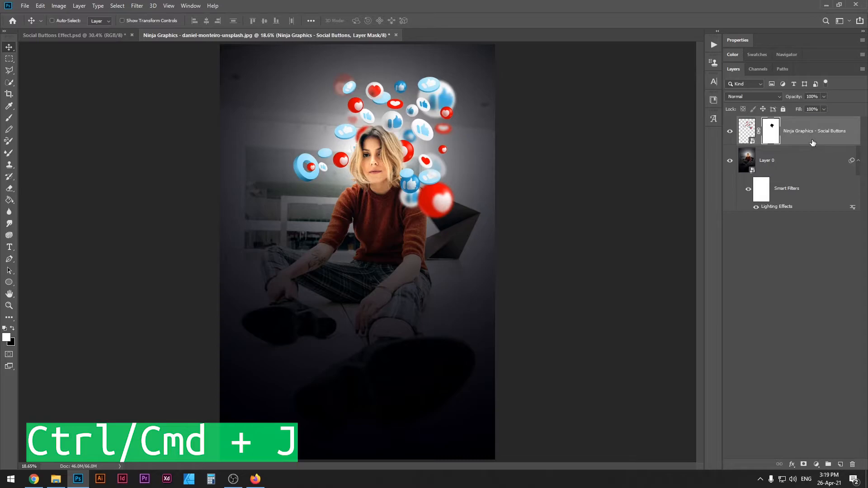
# - Duplicate the masked Social Buttons layer and set the copy's blend mode to Screen
pyautogui.hotkey('ctrl', 'j')
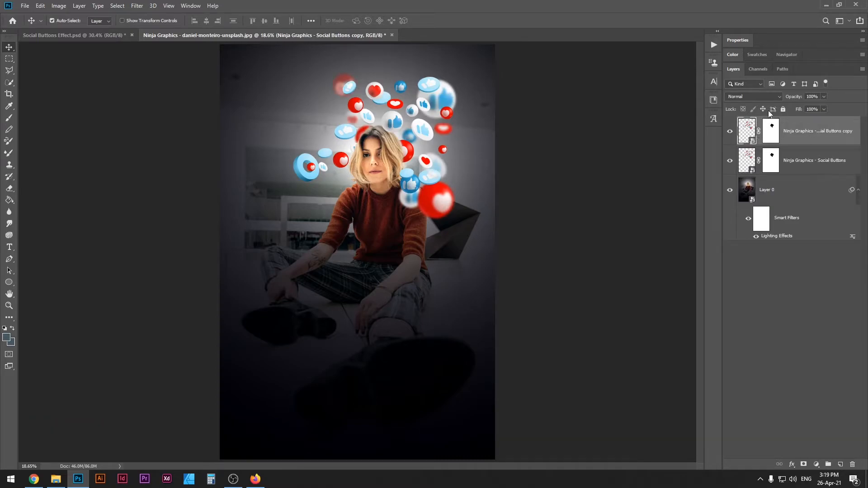
pyautogui.click(750, 96)
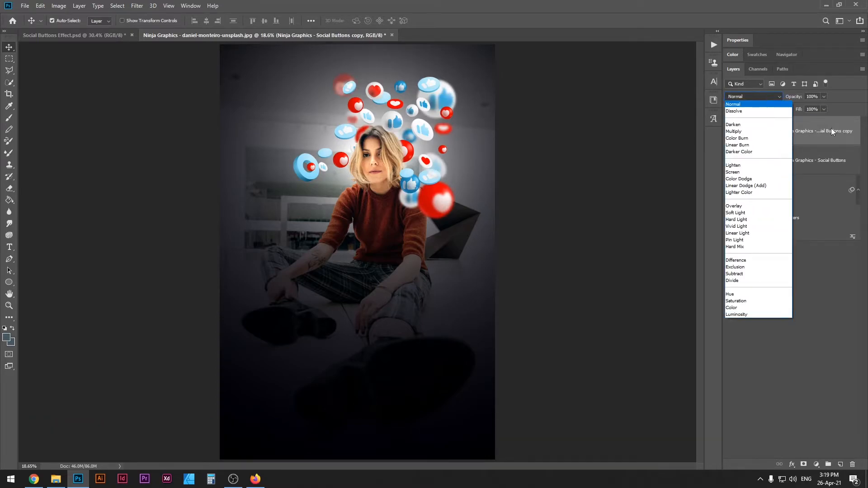
pyautogui.click(728, 172)
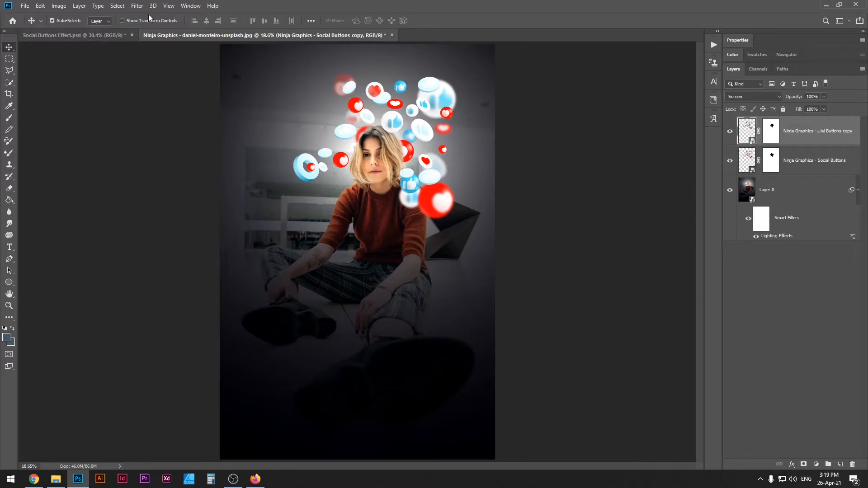
# - Apply a Gaussian Blur with a 5-pixel radius to the Screen-blended Social Buttons copy
pyautogui.click(138, 6)
pyautogui.moveTo(163, 109)
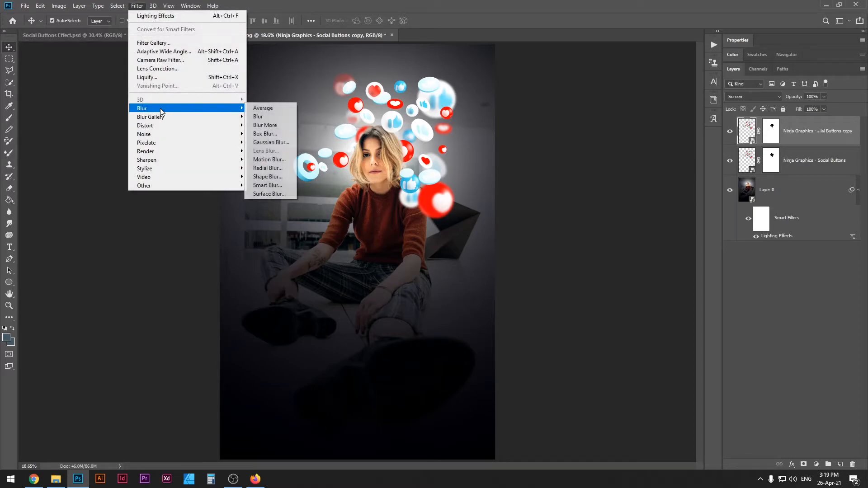
pyautogui.click(273, 141)
pyautogui.write('5')
pyautogui.click(657, 134)
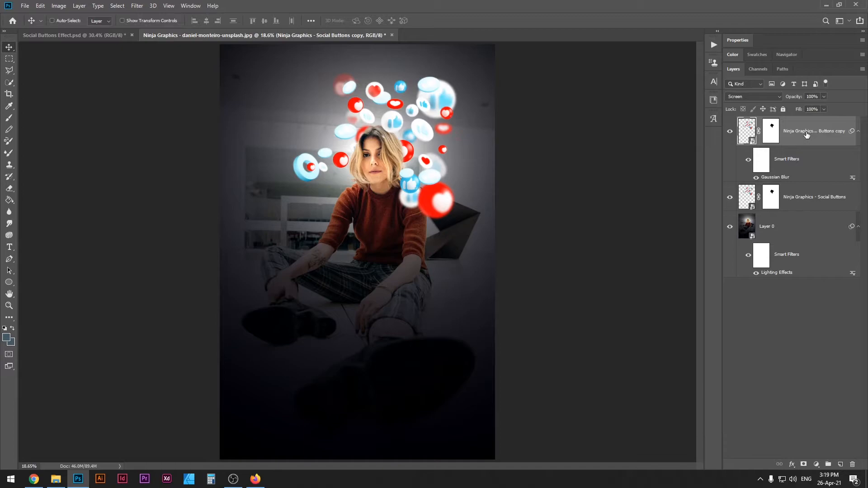
# - Duplicate the blurred Social Buttons copy and set the new layer's Gaussian Blur radius to 150 pixels
pyautogui.hotkey('ctrl', 'j')
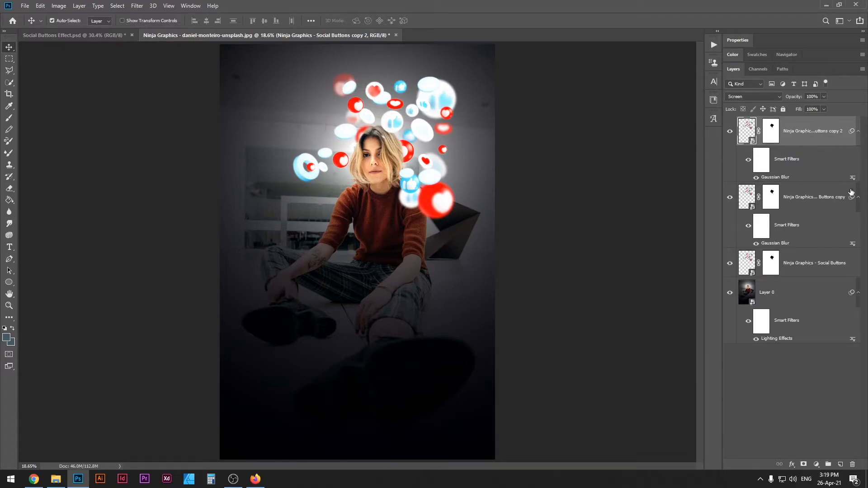
pyautogui.doubleClick(773, 177)
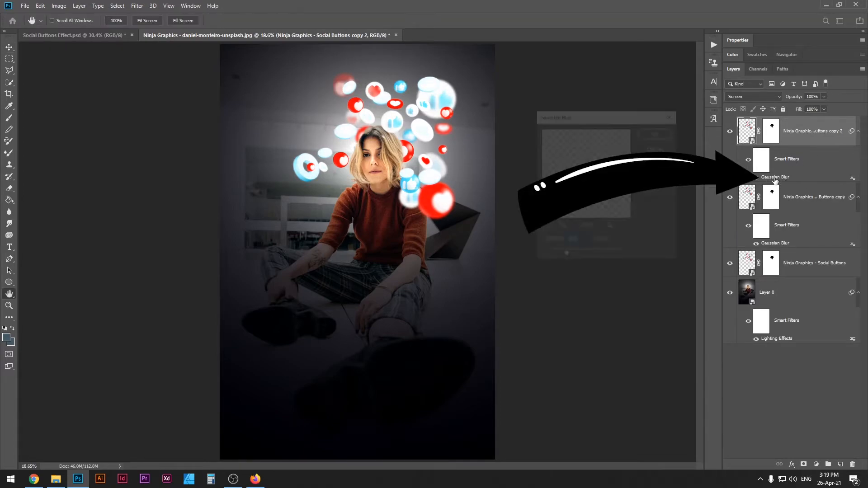
pyautogui.write('15')
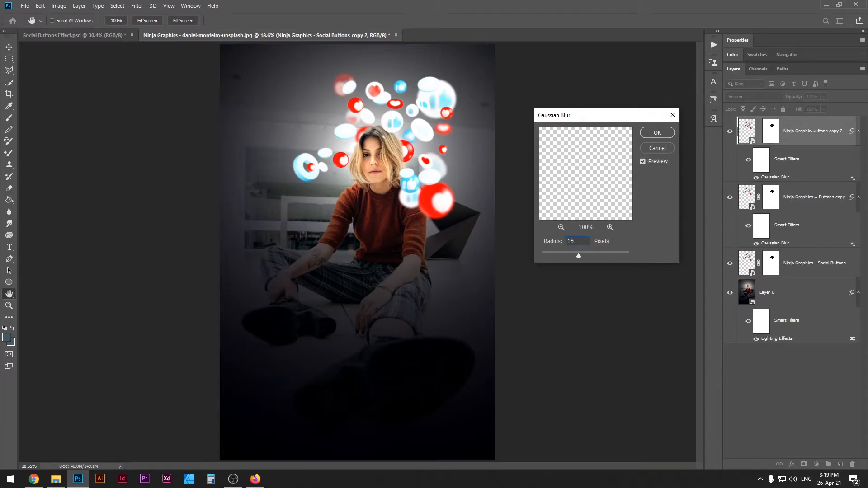
pyautogui.write('0')
pyautogui.click(655, 134)
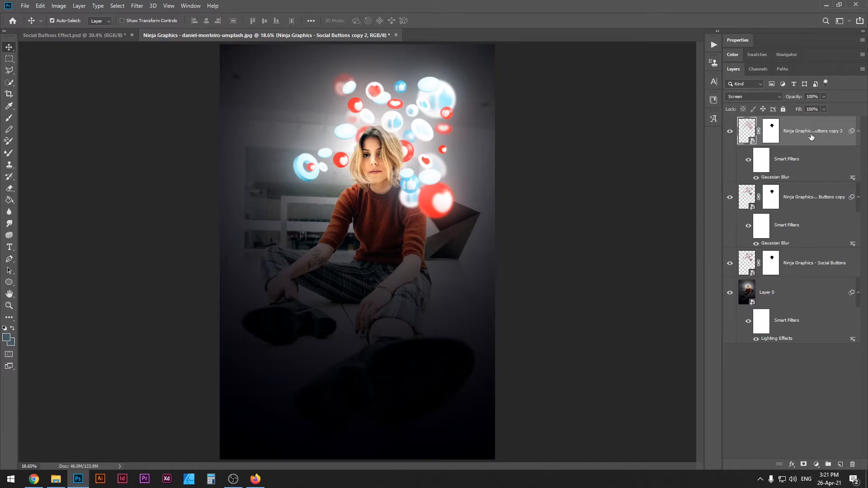
# - Stamp all visible layers into a new merged layer at the top of the stack
pyautogui.hotkey('ctrl', 'alt', 'shift', 'e')
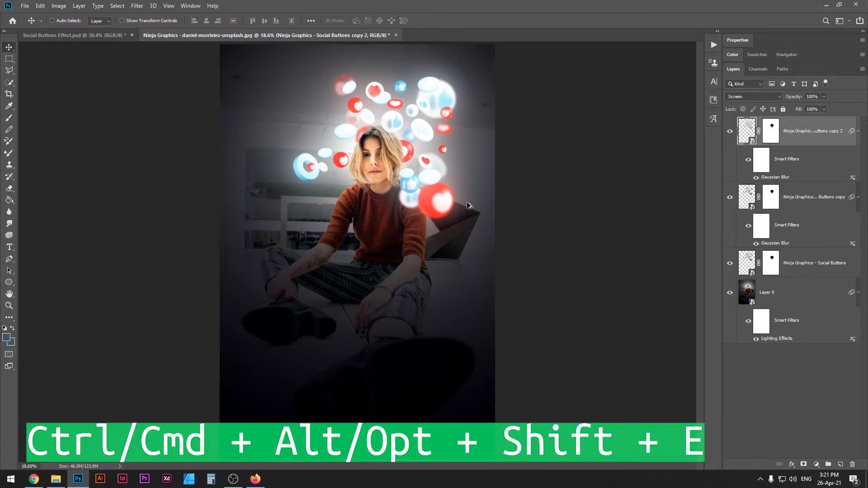
pyautogui.hotkey('ctrl', 'alt', 'shift', 'e')
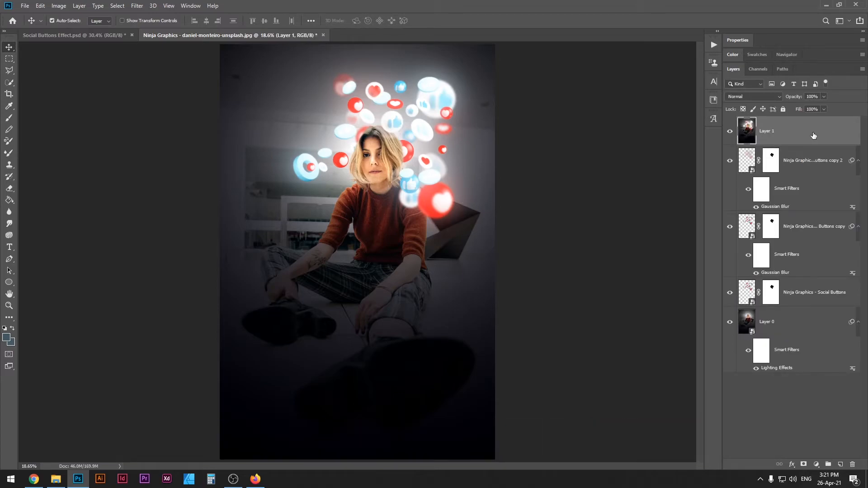
pyautogui.click(729, 131)
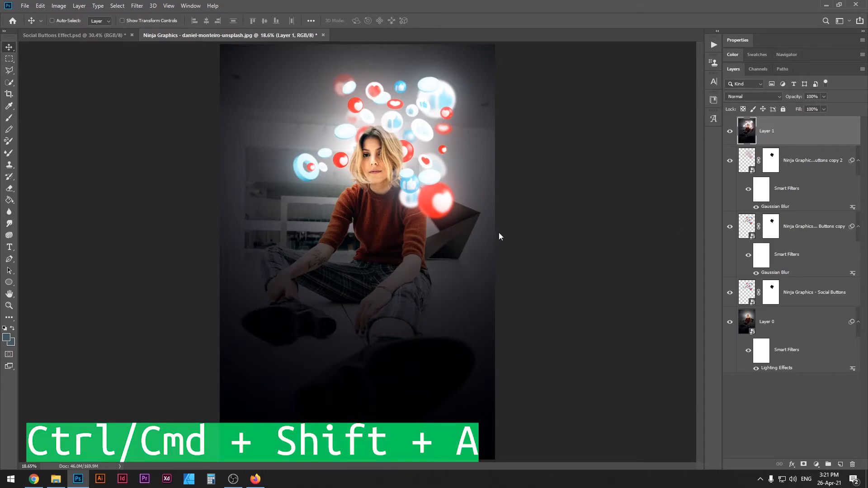
# - Start a Camera Raw filter on the merged top layer with Exposure at +0.35 and Contrast at +5
pyautogui.hotkey('ctrl', 'shift', 'a')
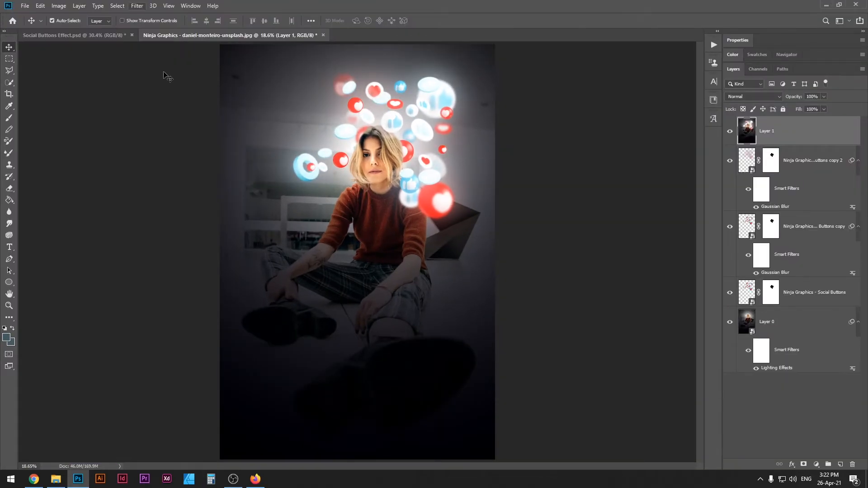
pyautogui.click(138, 6)
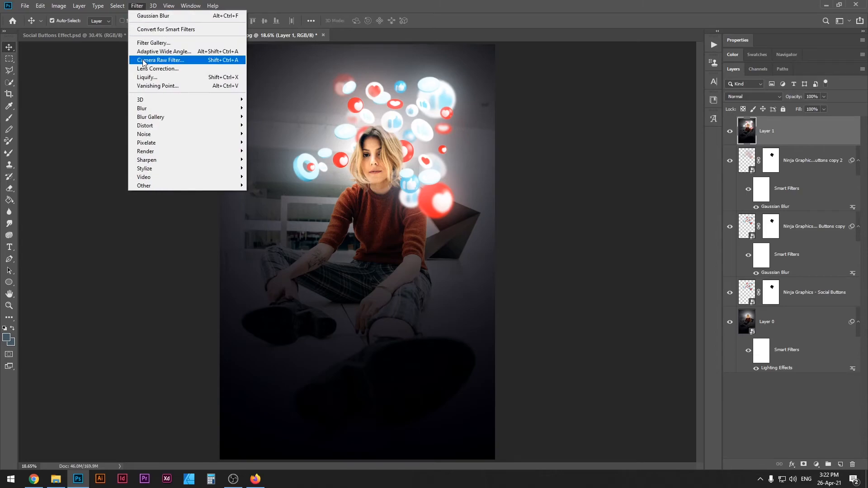
pyautogui.click(163, 65)
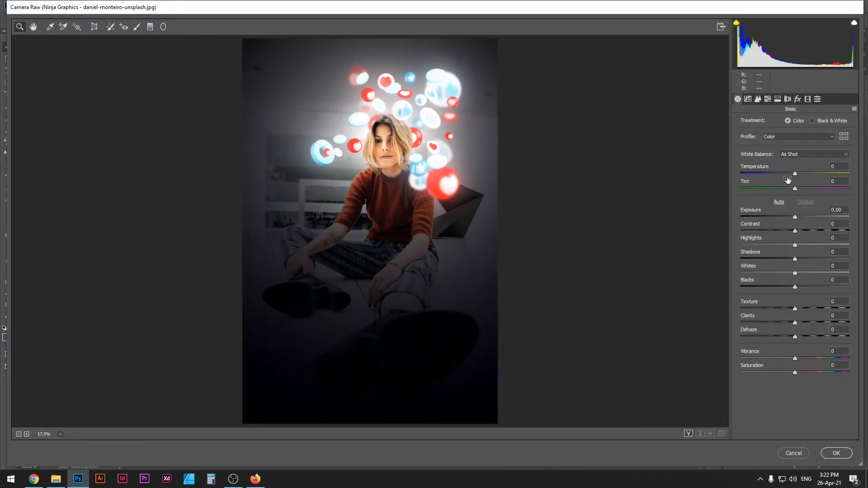
pyautogui.moveTo(796, 216); pyautogui.dragTo(798, 216)
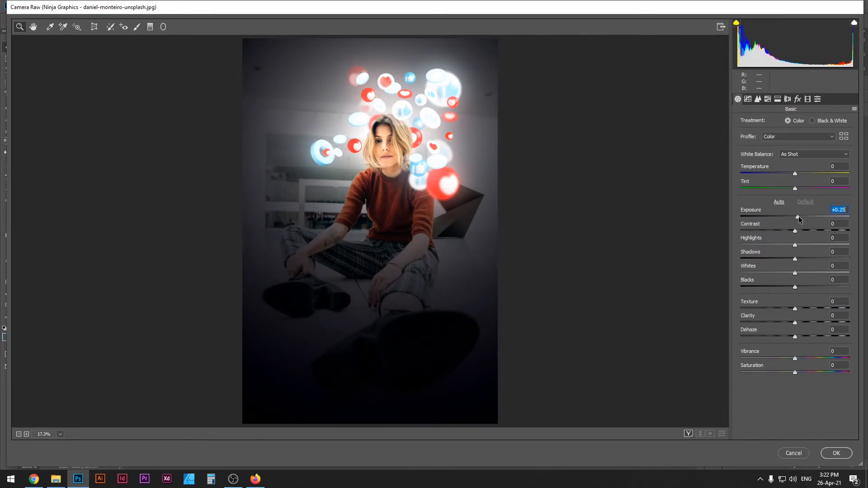
pyautogui.moveTo(799, 216); pyautogui.dragTo(798, 233)
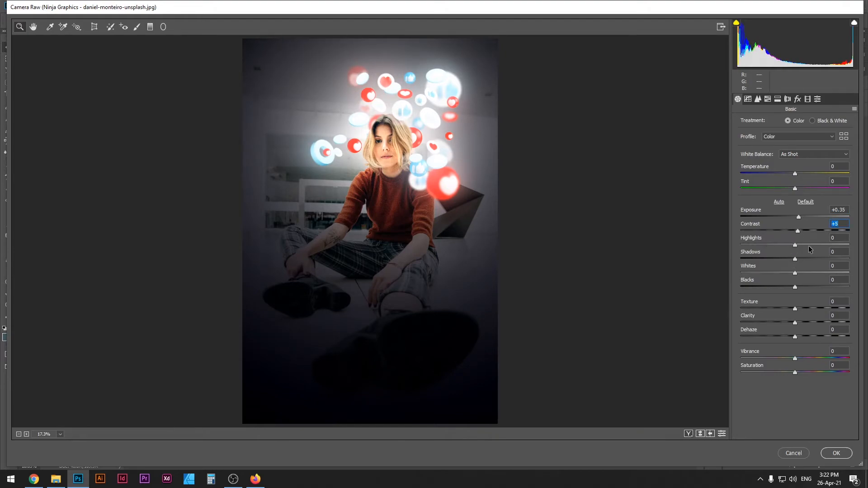
# - Set Shadows to +17, Blacks to +13, and Texture and Clarity to +8, and raise Vibrance slightly
pyautogui.moveTo(796, 259); pyautogui.dragTo(799, 324)
pyautogui.click(796, 309)
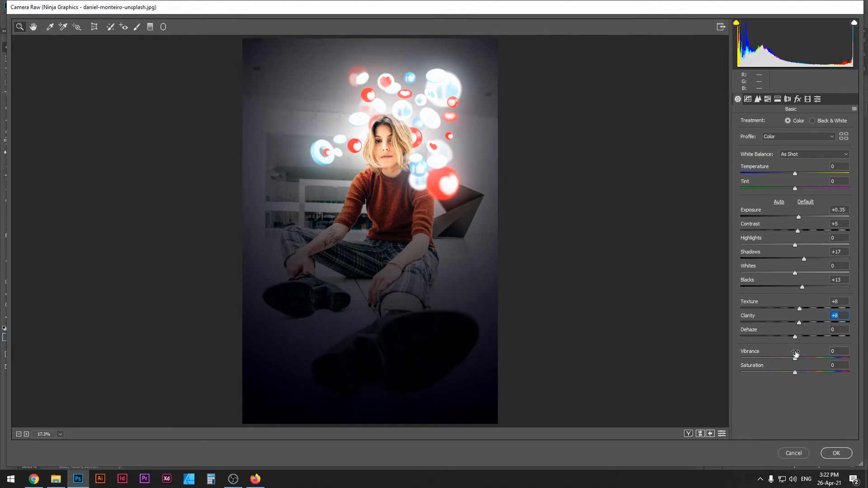
pyautogui.click(794, 358)
pyautogui.moveTo(797, 358); pyautogui.dragTo(800, 359)
# - Show the Camera Raw Effects settings and examine the woman's face, hair and surrounding social buttons up close
pyautogui.click(798, 101)
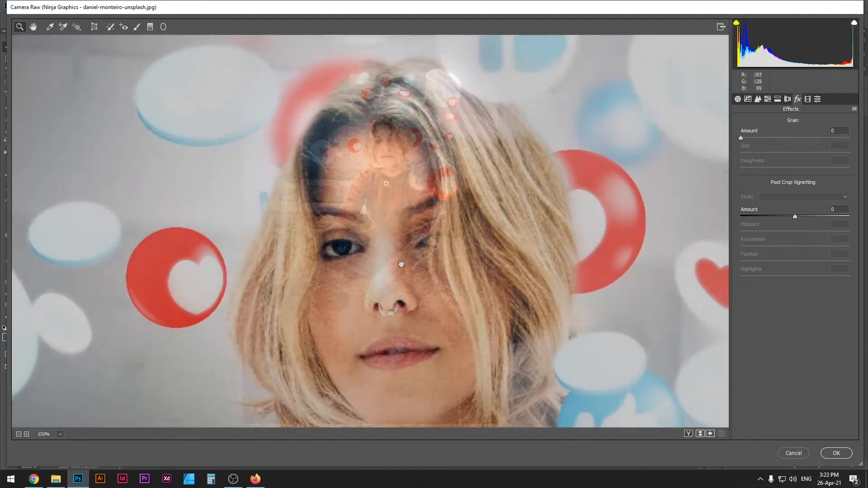
pyautogui.moveTo(400, 263); pyautogui.dragTo(289, 174)
pyautogui.moveTo(337, 259); pyautogui.dragTo(362, 93)
pyautogui.moveTo(305, 271); pyautogui.dragTo(504, 146)
pyautogui.moveTo(356, 294); pyautogui.dragTo(312, 418)
pyautogui.moveTo(438, 125); pyautogui.dragTo(348, 425)
pyautogui.moveTo(383, 166); pyautogui.dragTo(360, 279)
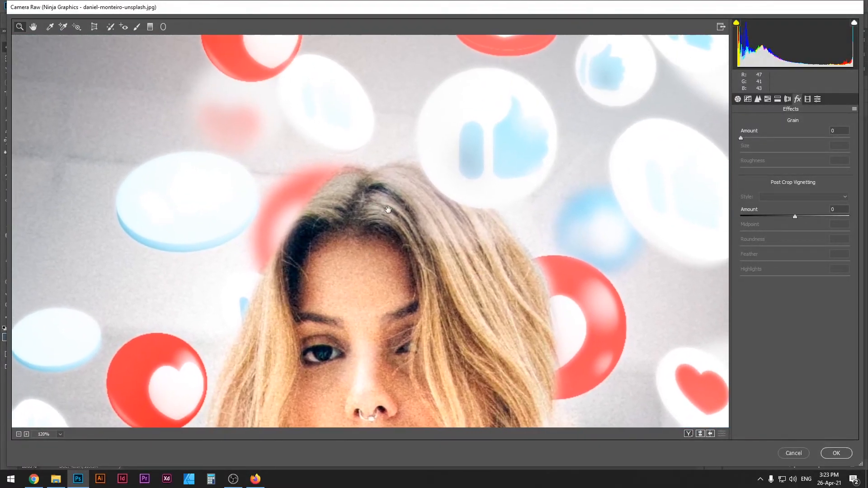
pyautogui.moveTo(388, 213); pyautogui.dragTo(362, 257)
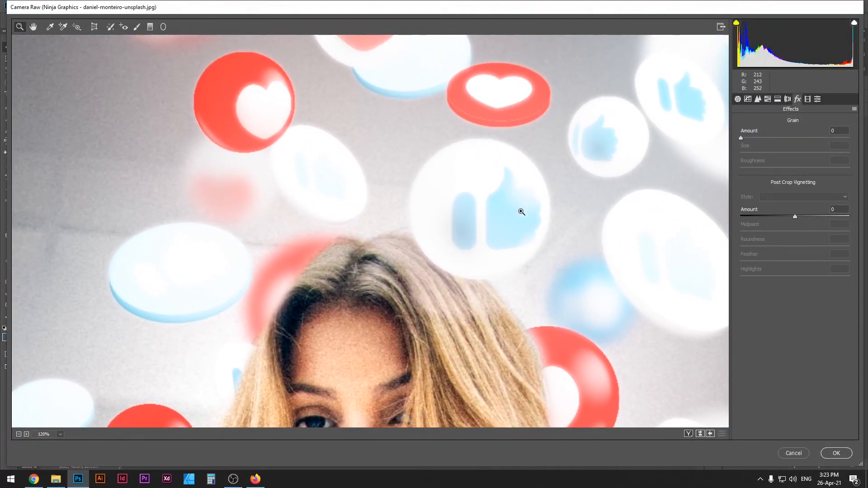
pyautogui.moveTo(544, 229); pyautogui.dragTo(346, 270)
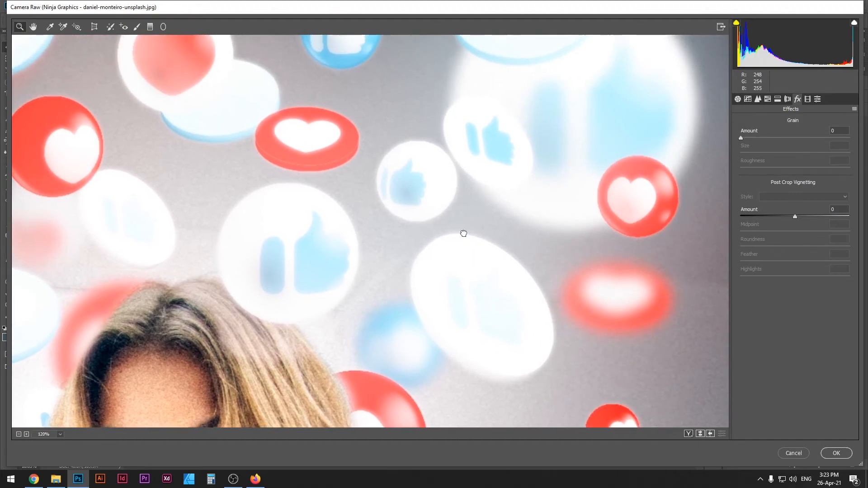
pyautogui.moveTo(467, 252); pyautogui.dragTo(449, 155)
pyautogui.moveTo(401, 273); pyautogui.dragTo(363, 175)
pyautogui.moveTo(358, 141); pyautogui.dragTo(563, 173)
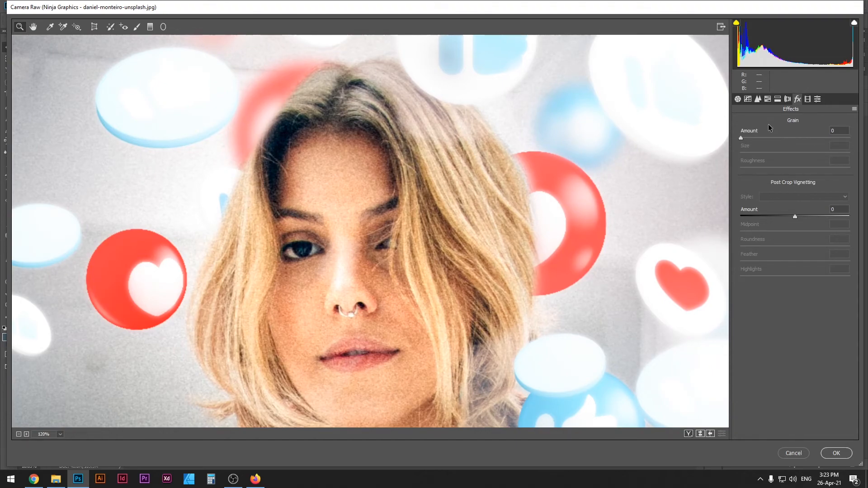
# - Add grain with an amount of 25 and apply the Camera Raw adjustments to the merged layer
pyautogui.moveTo(741, 135); pyautogui.dragTo(758, 135)
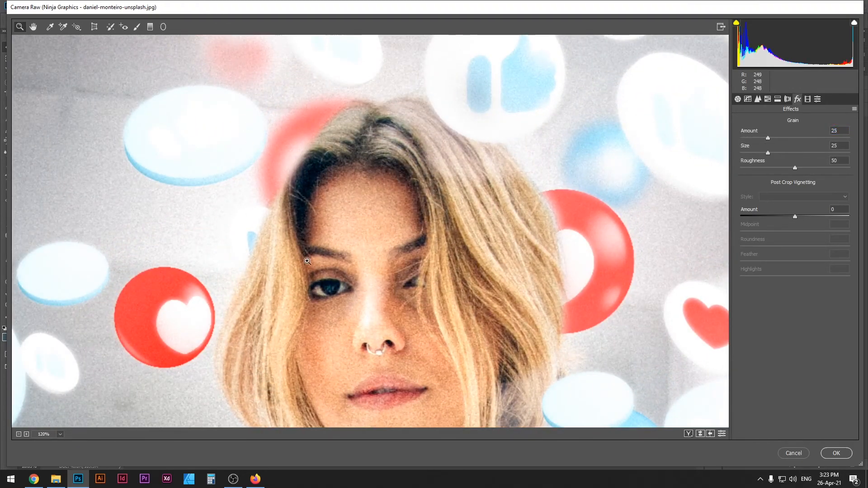
pyautogui.hotkey('ctrl', '0')
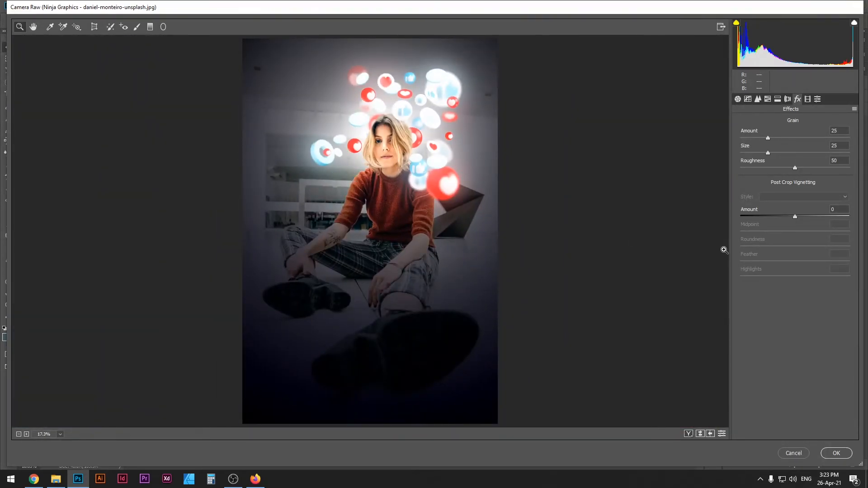
pyautogui.click(836, 453)
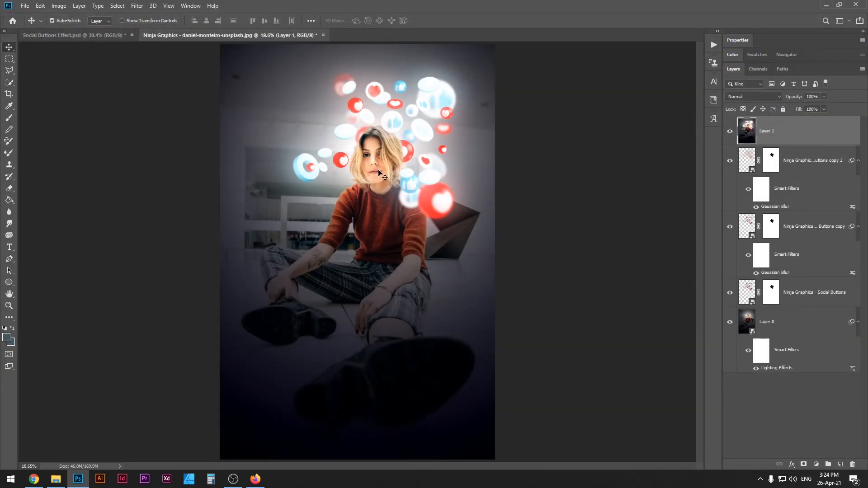